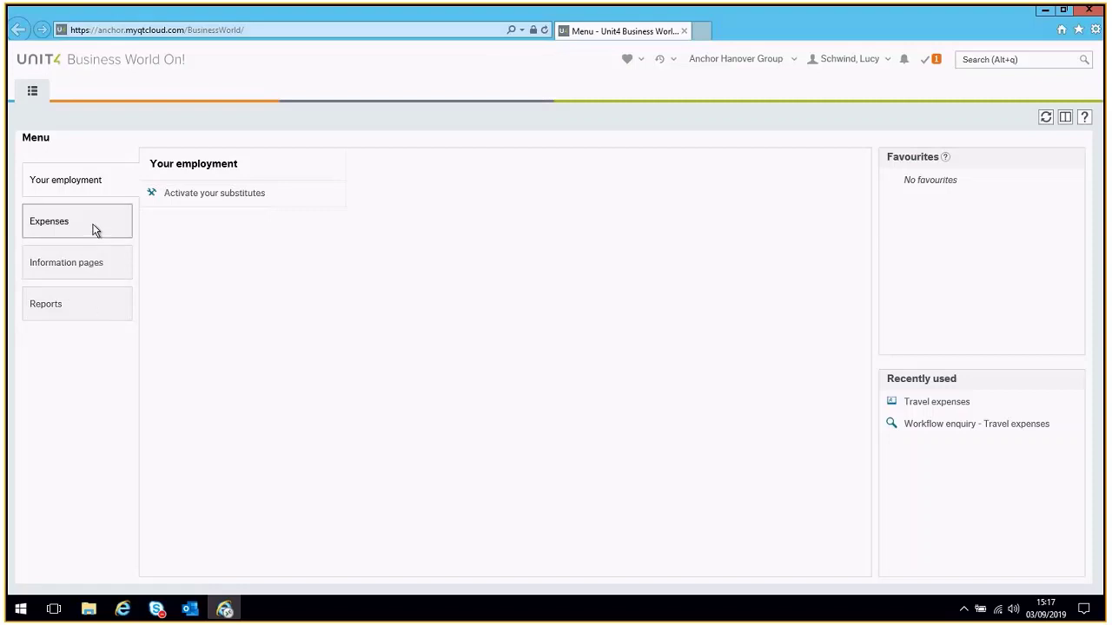
- Start a new Travel expenses claim from the Expenses menu
left_click(95, 229)
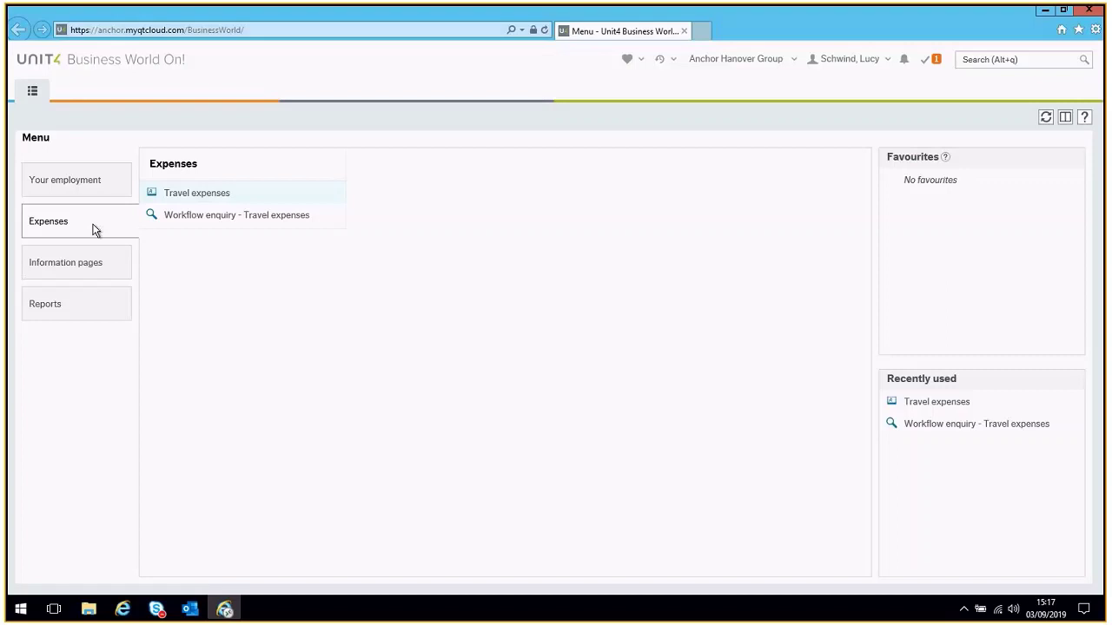
left_click(192, 198)
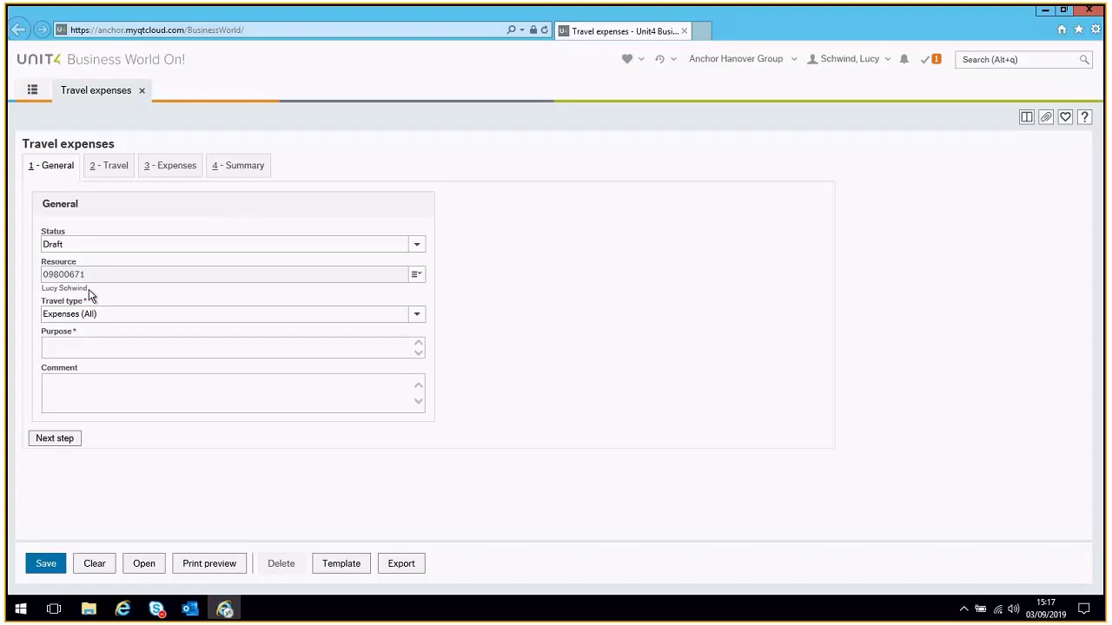
- Set travel type Expenses (Private Car), purpose 'Mileage Expenses for August 2019', comment '01/08/19 - 31/08/19'
left_click(112, 314)
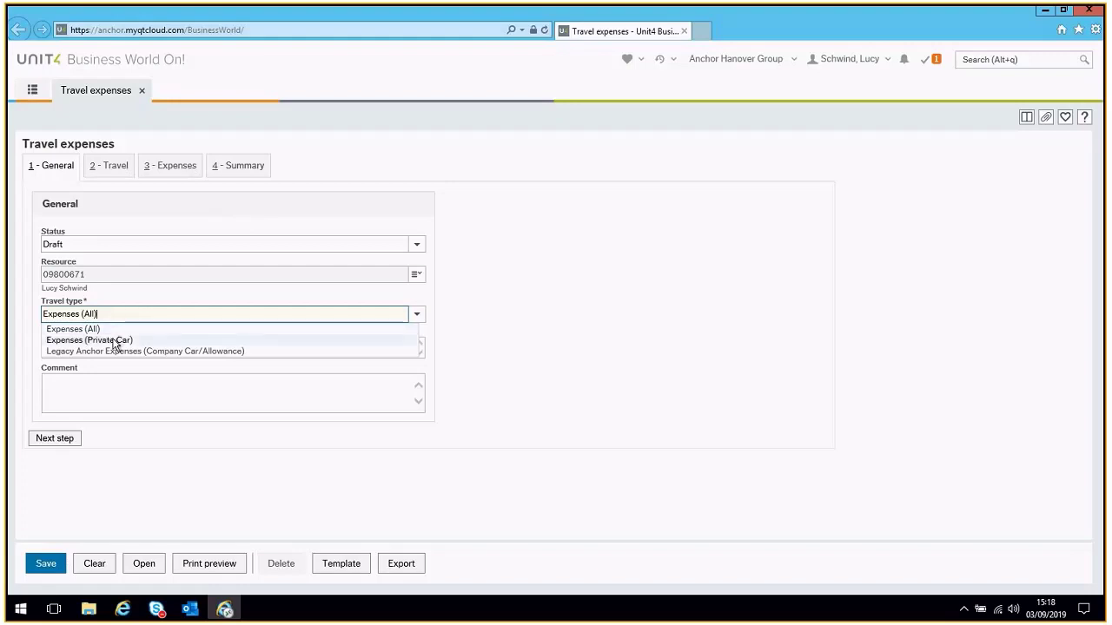
left_click(114, 339)
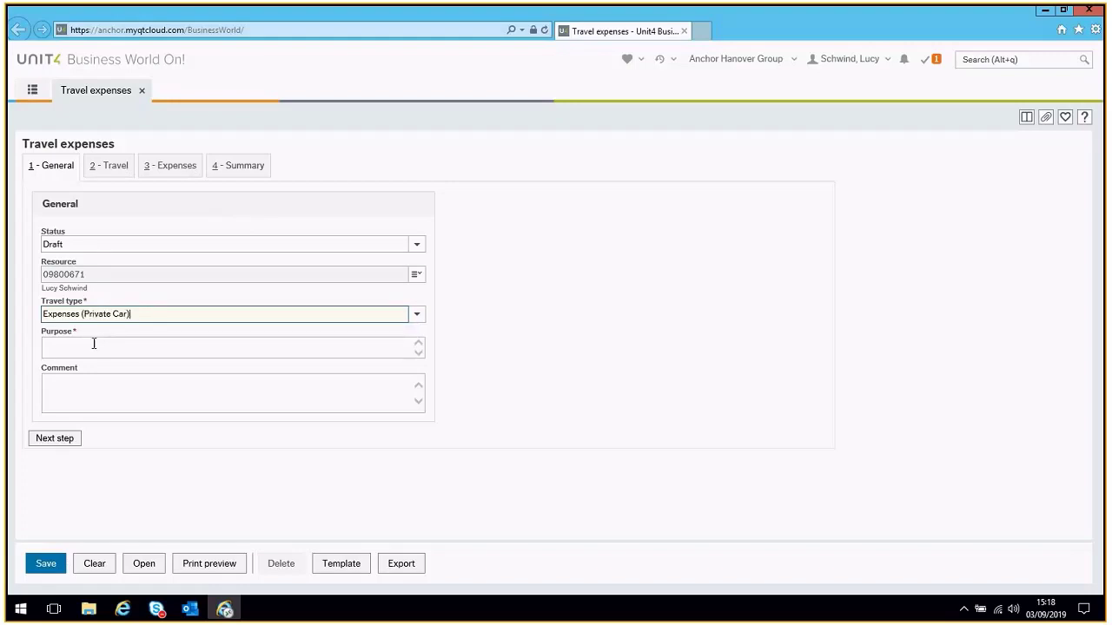
left_click(94, 344)
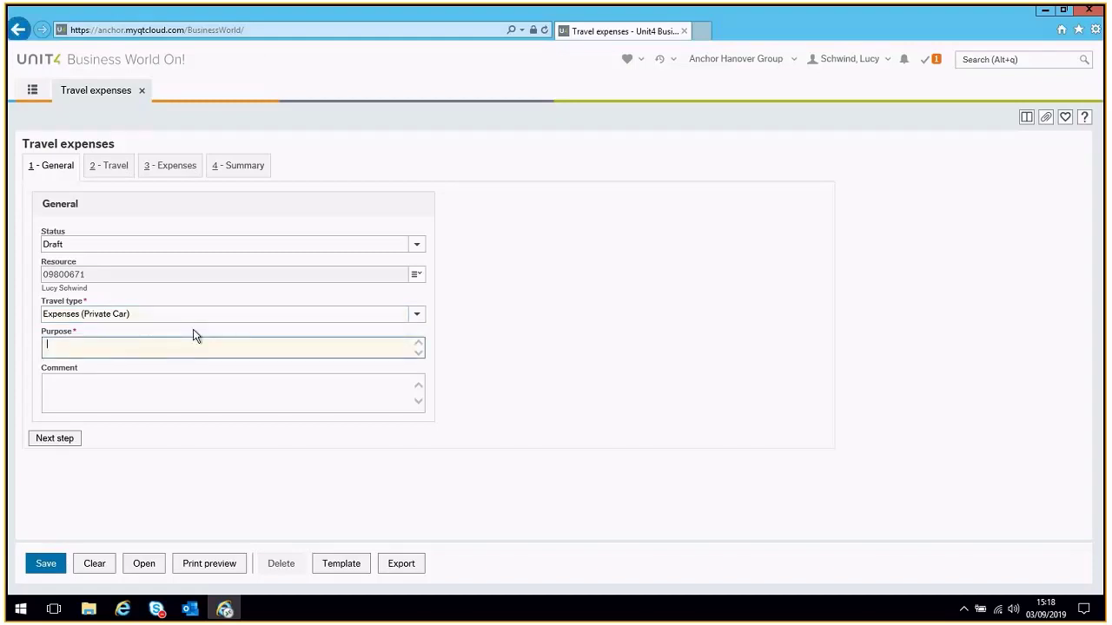
type("Mileage Expenses for August 2019")
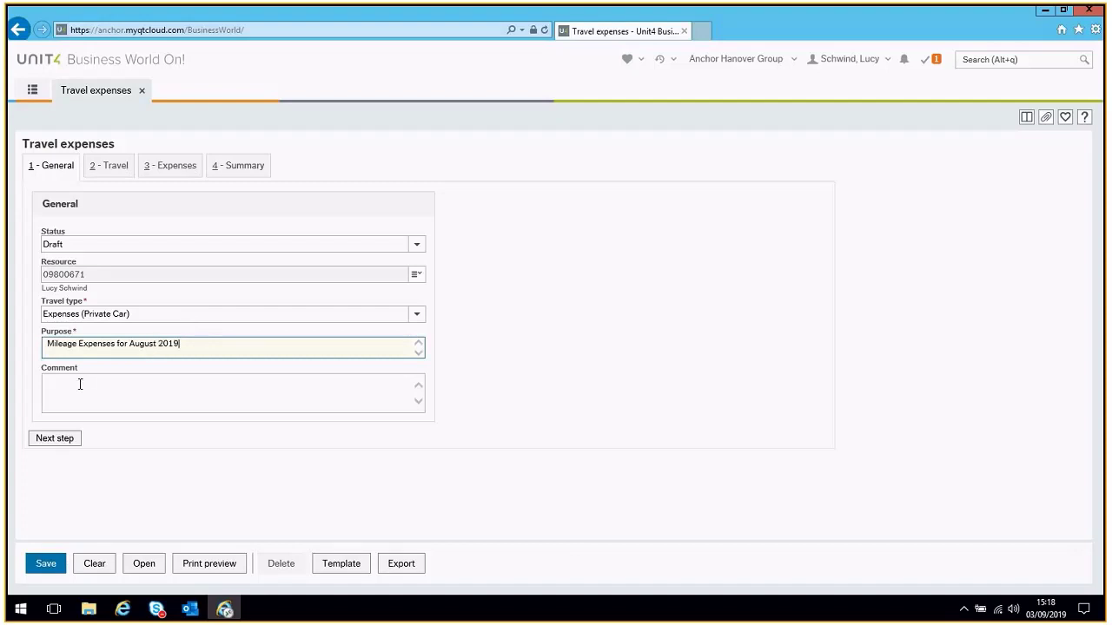
left_click(80, 384)
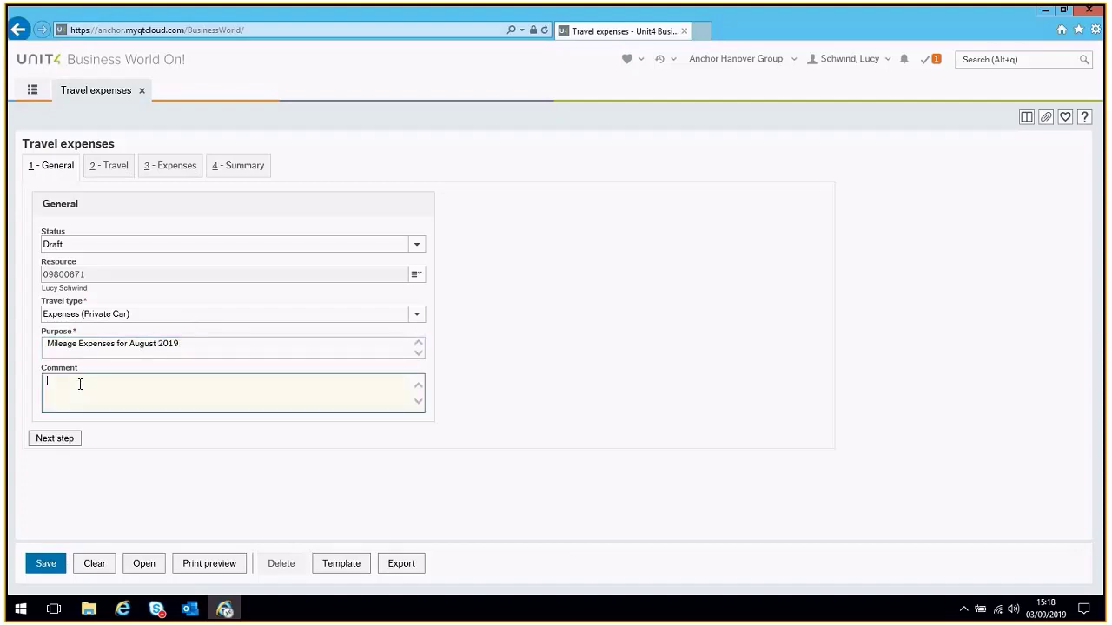
type("01/08/19 - 31/08/19")
- Move to the Expenses step and add a blank expense item
left_click(59, 442)
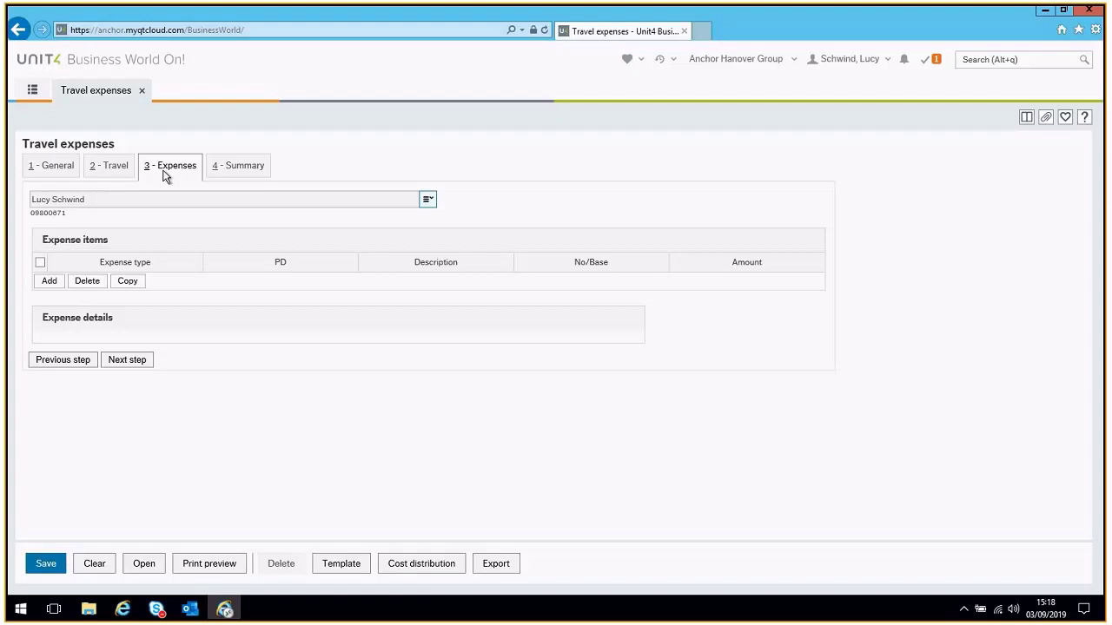
left_click(50, 281)
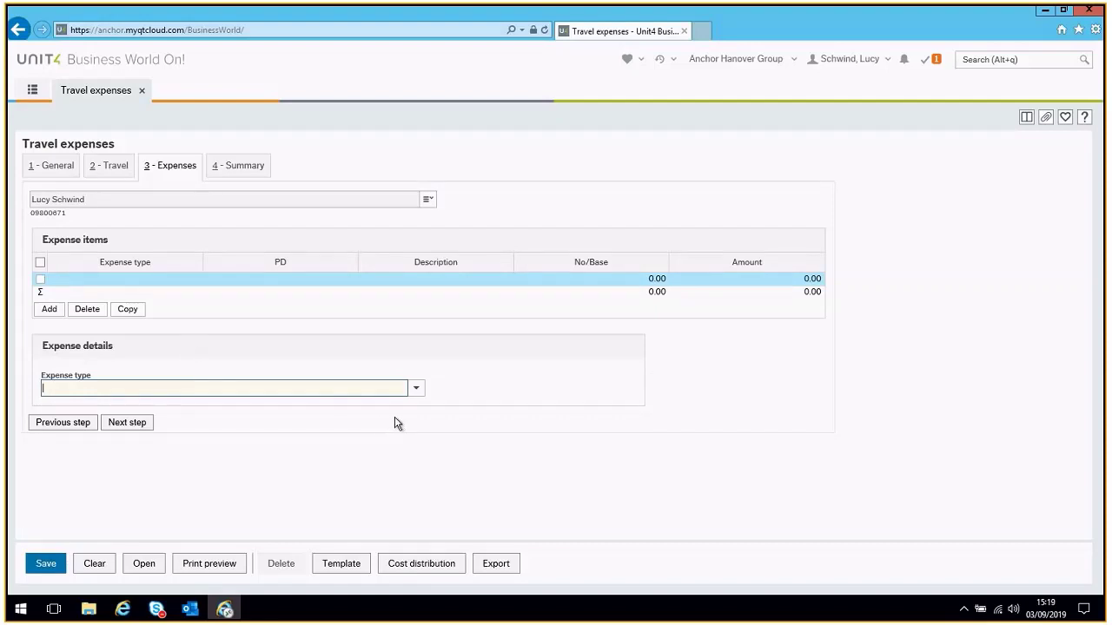
- Set the item's expense type to Private Vehicle (not car allow) up to 10000 miles
left_click(416, 389)
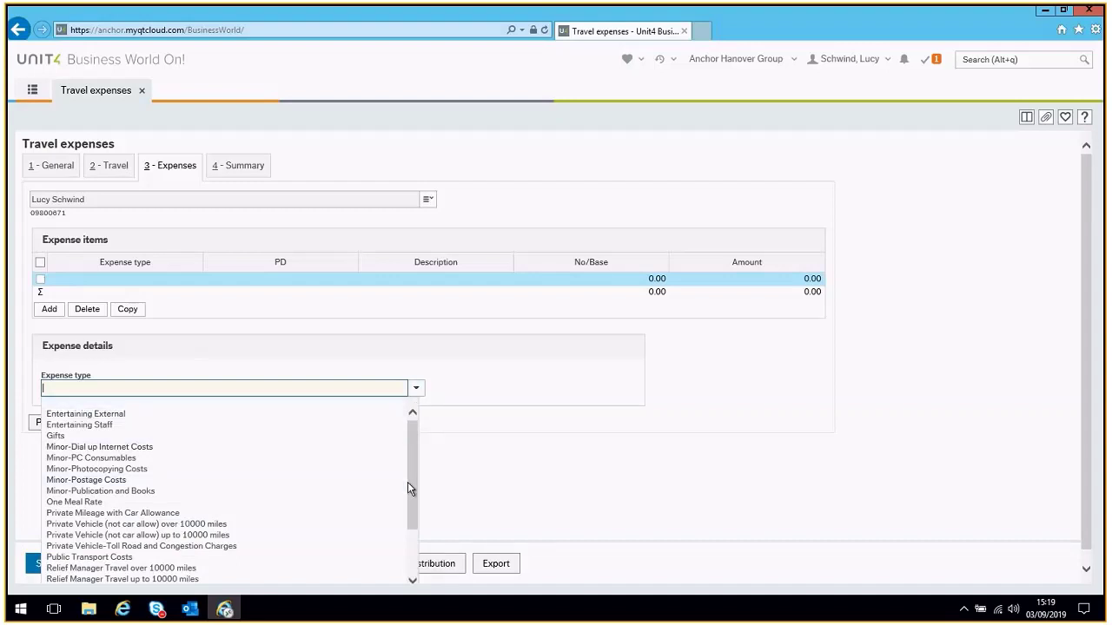
left_click_drag(407, 482, 410, 535)
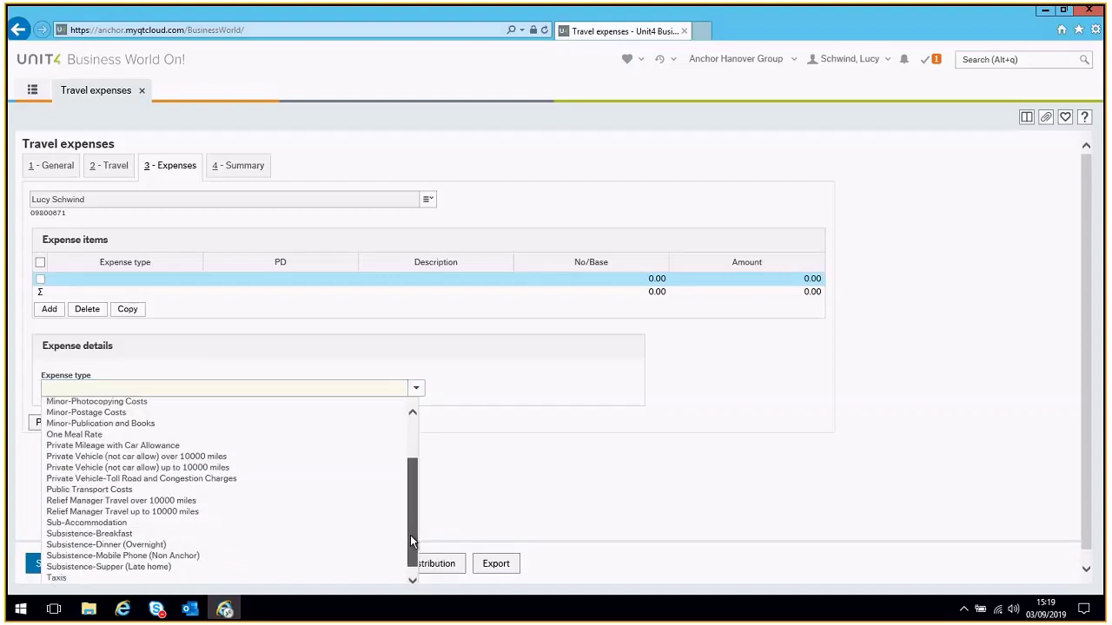
left_click(173, 473)
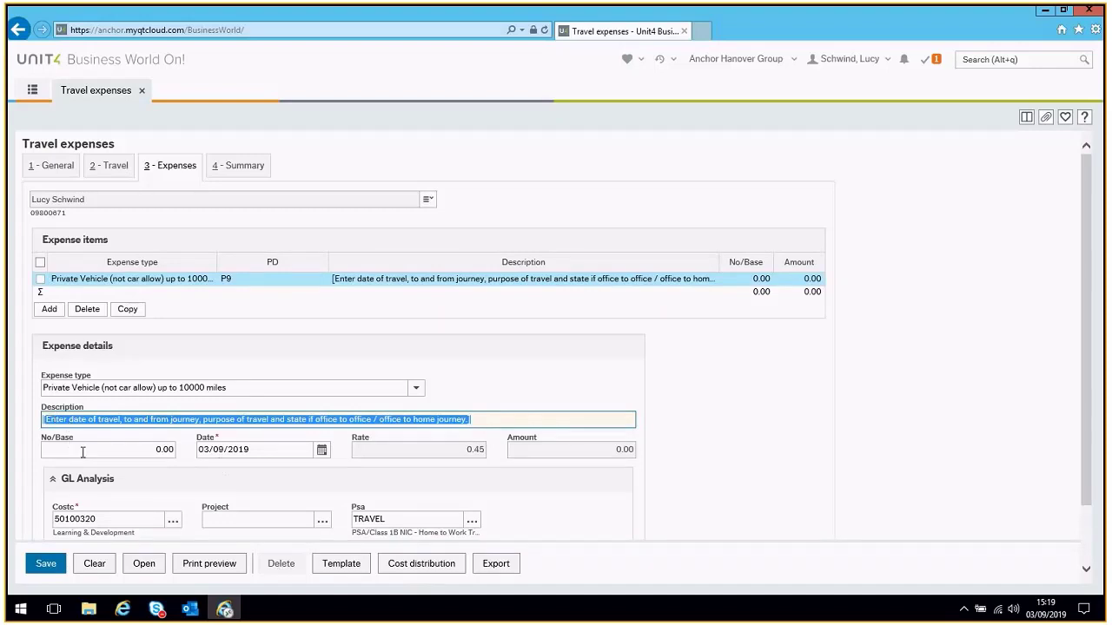
- Describe the item as '05/08/2019 - Bristol to Bradford - Team Meeting - Home to Office' with 210 miles
type("05/08")
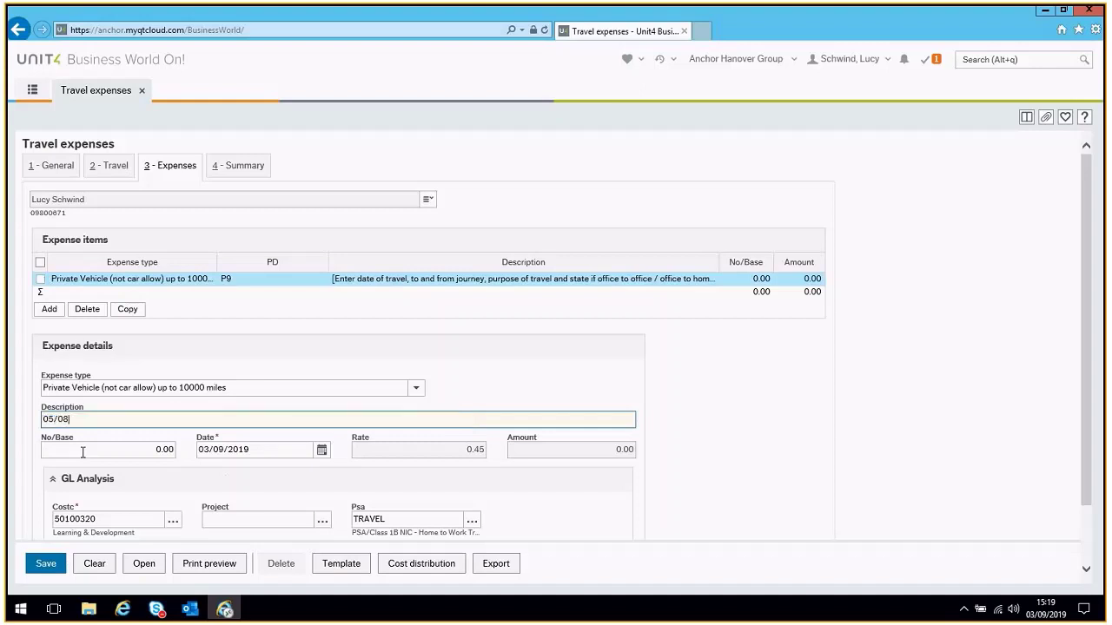
type("/2019 - Bristol to Bradford - Team Meeting - Home to Office")
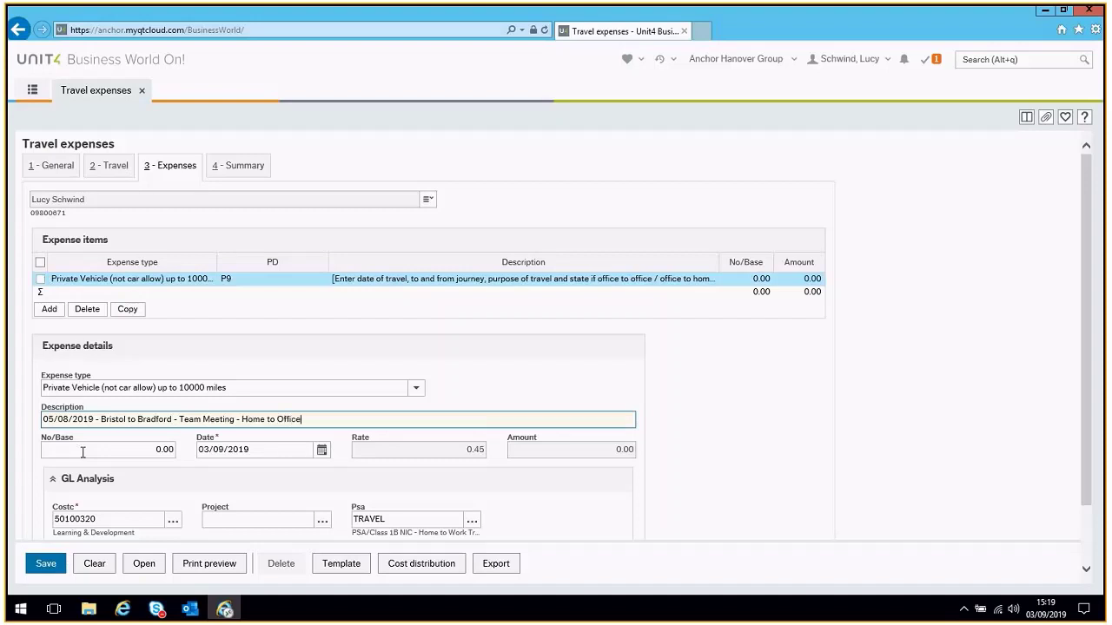
left_click(137, 450)
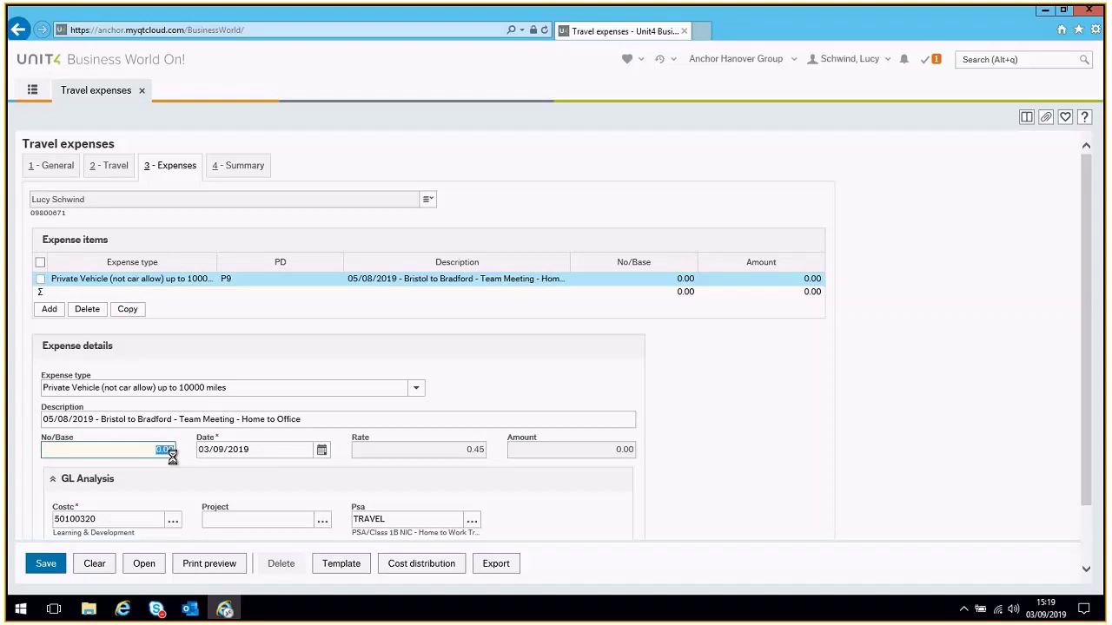
type("210")
- Date the Bristol to Bradford mileage item 05/08/2019
key("Tab")
left_click(321, 450)
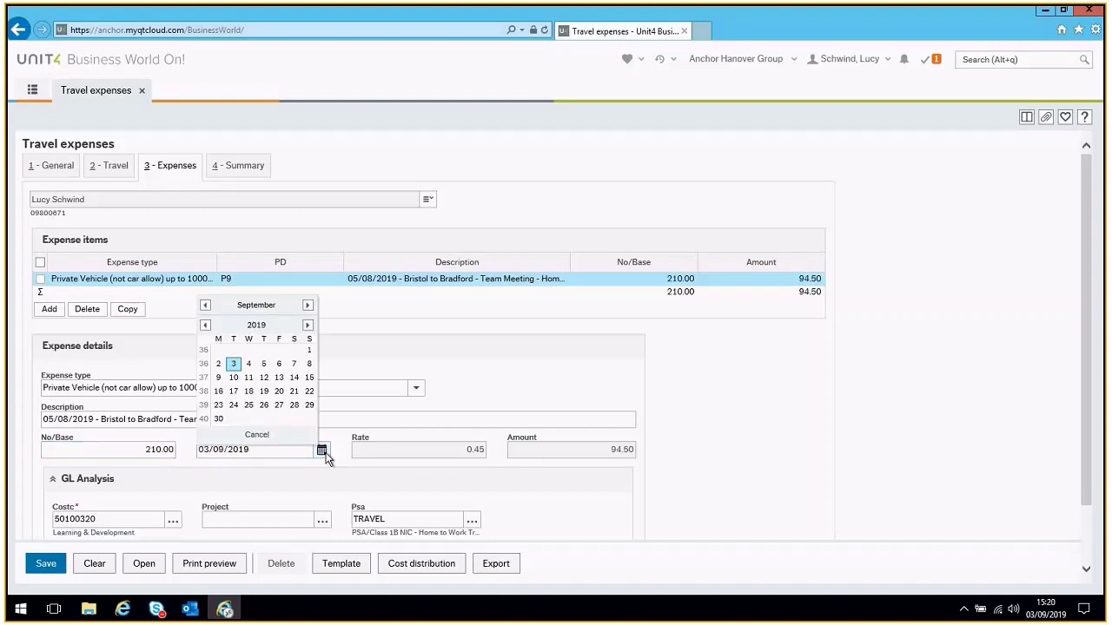
left_click(206, 306)
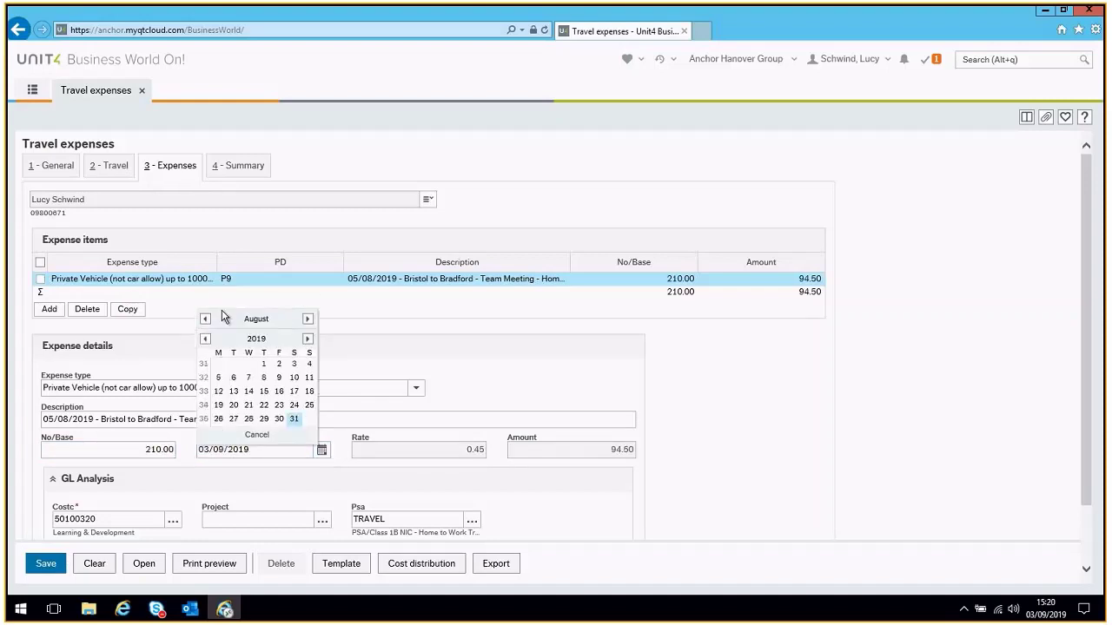
left_click(218, 378)
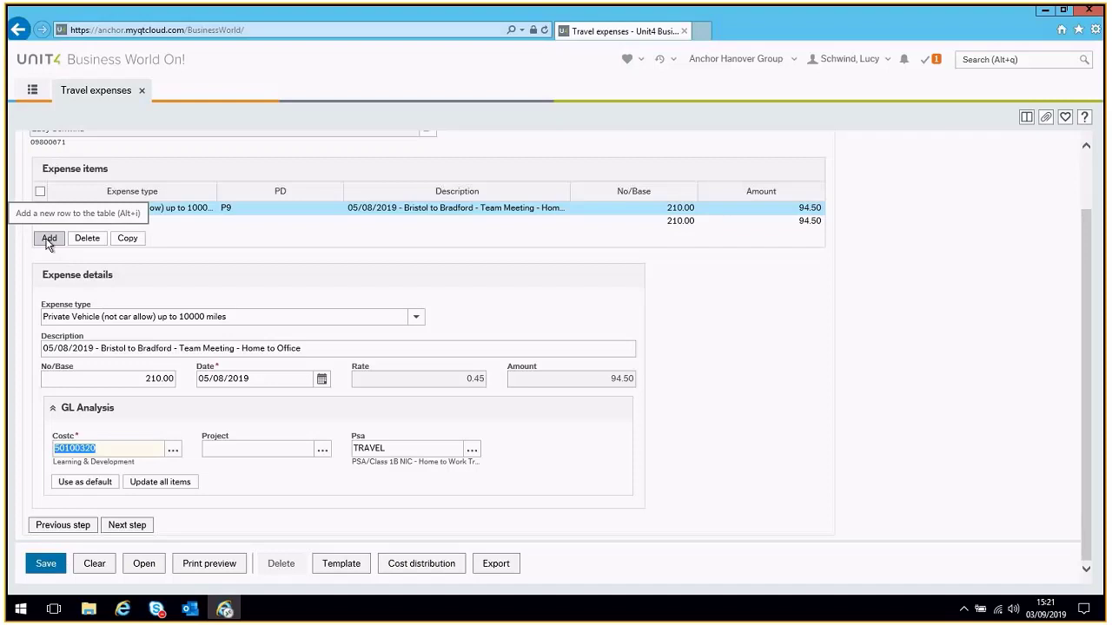
- Advance to the Summary step showing the single 94.50 mileage item
left_click(122, 525)
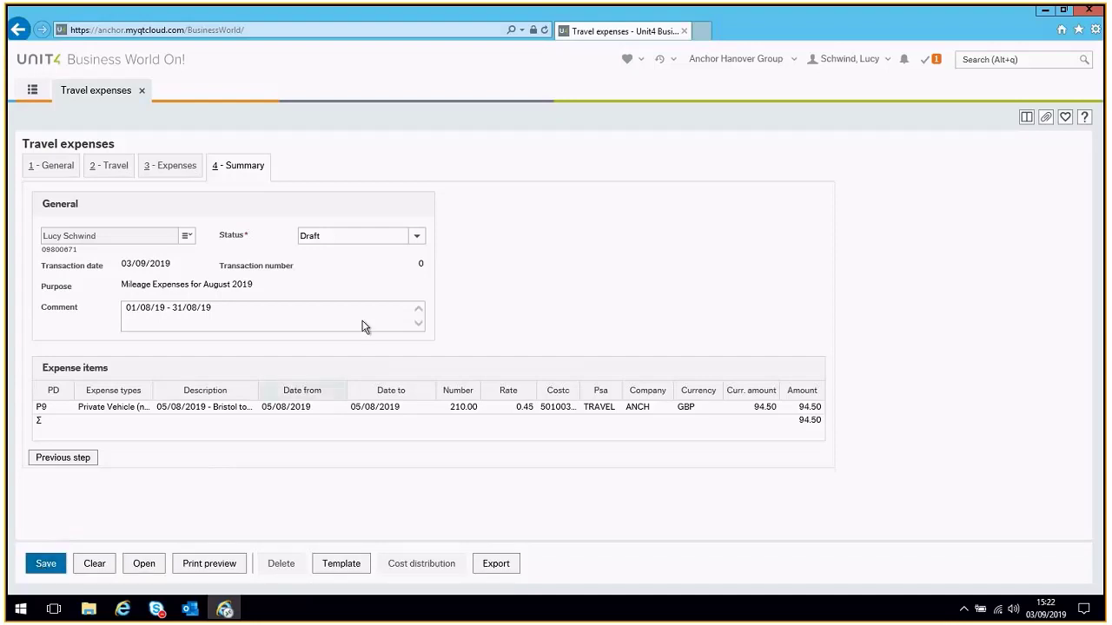
- Set the mileage claim's status to Ready and close the form
left_click(417, 236)
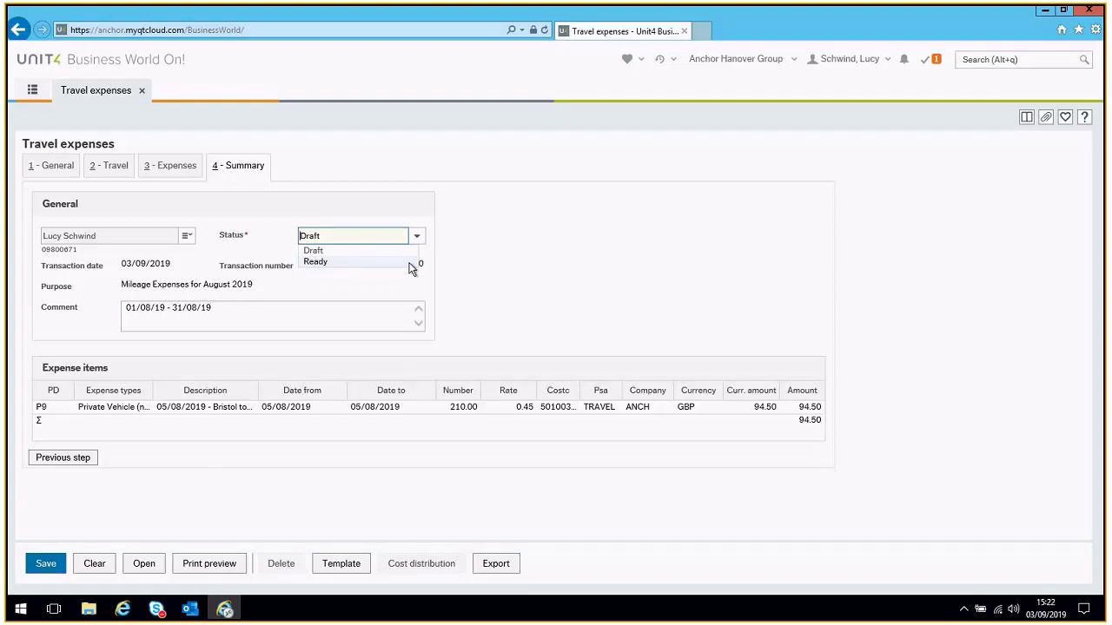
left_click(406, 263)
key("Tab")
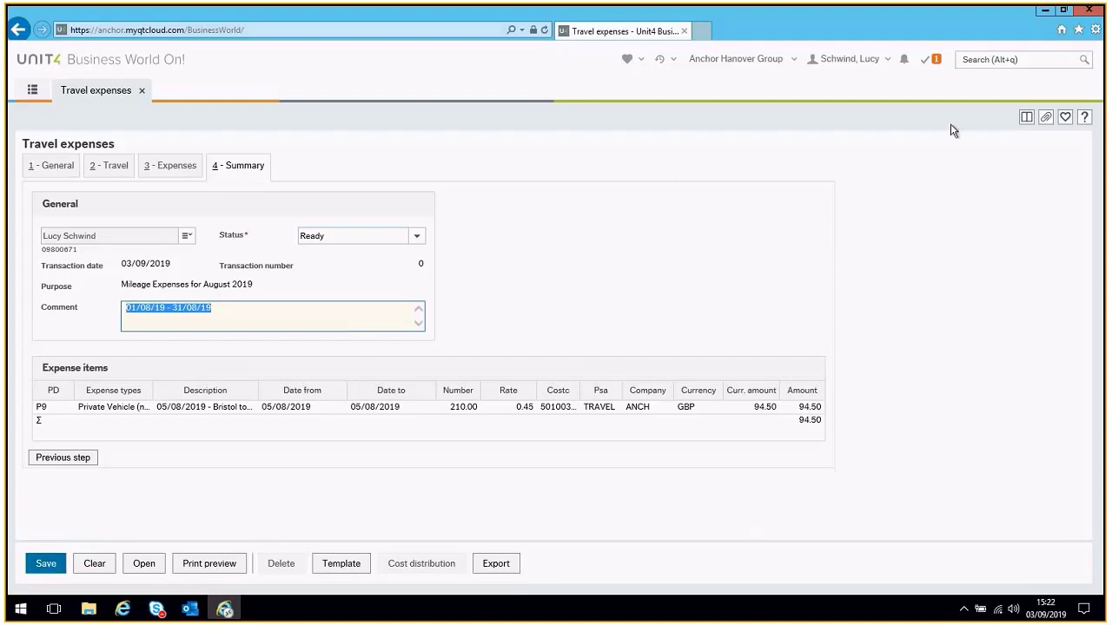
left_click(926, 66)
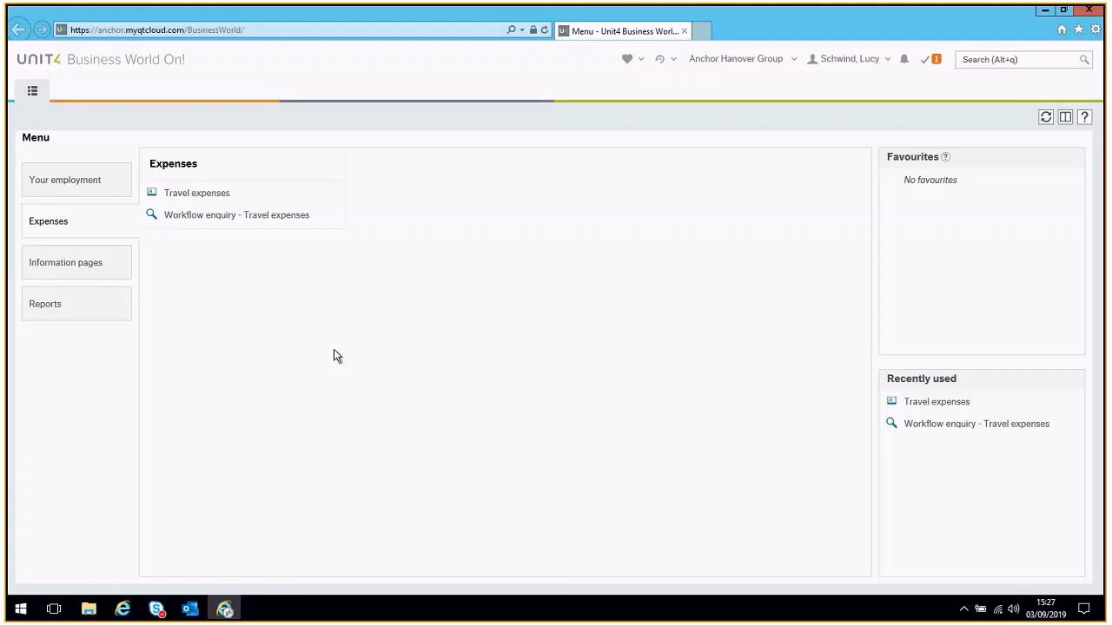
- Show Your tasks to find the rejected expenses task
left_click(923, 60)
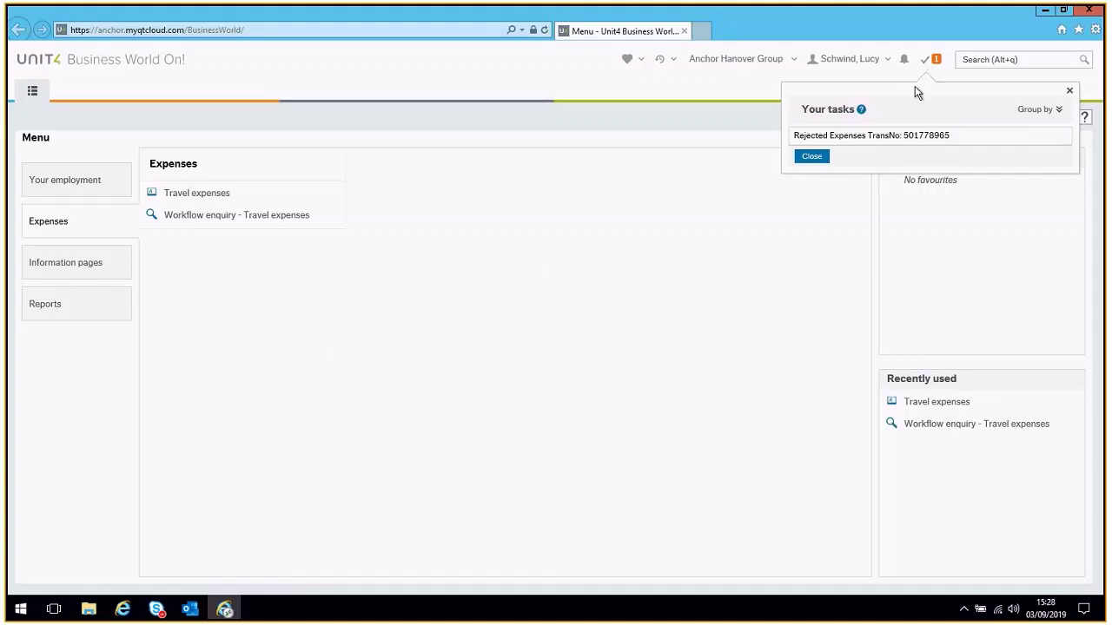
- Open the rejected expenses task and go to its rejected mileage item
left_click(908, 139)
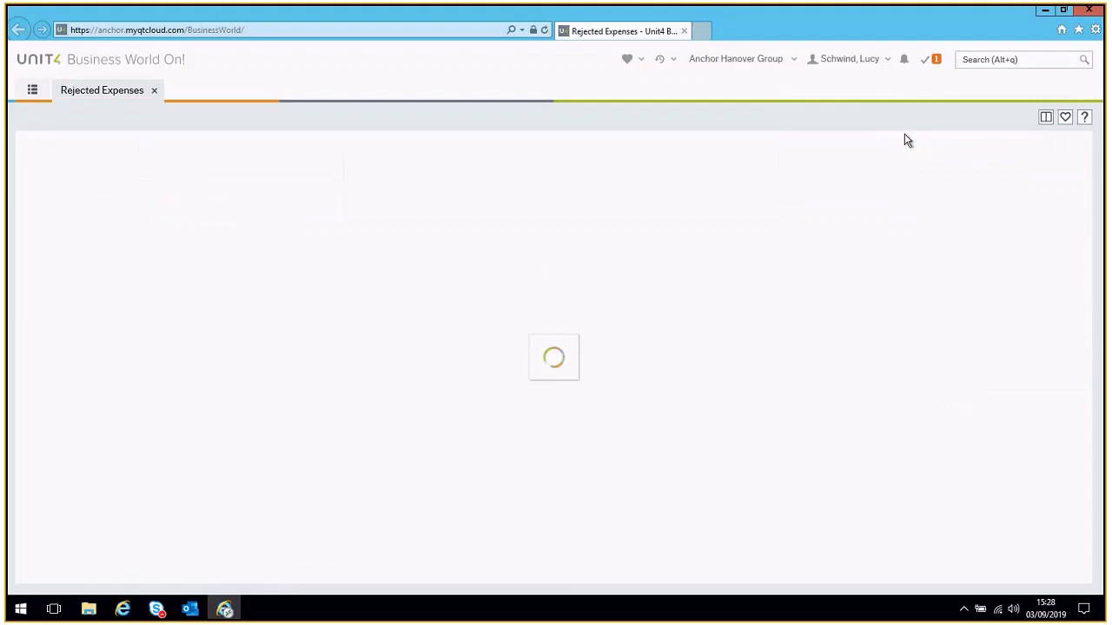
scroll(650, 404, "down", 2)
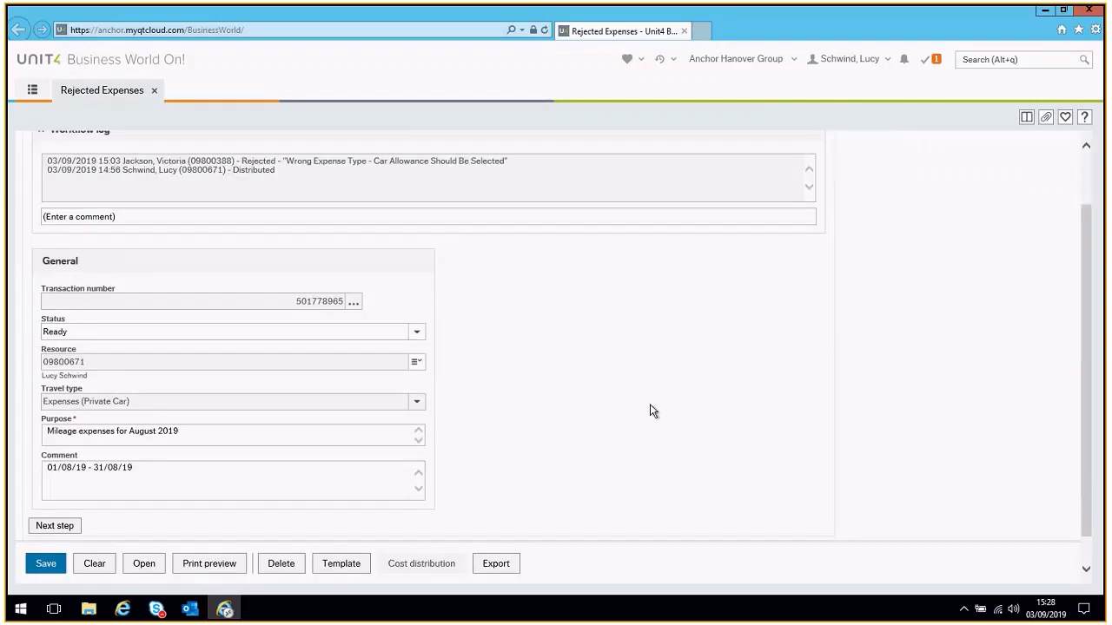
left_click(55, 527)
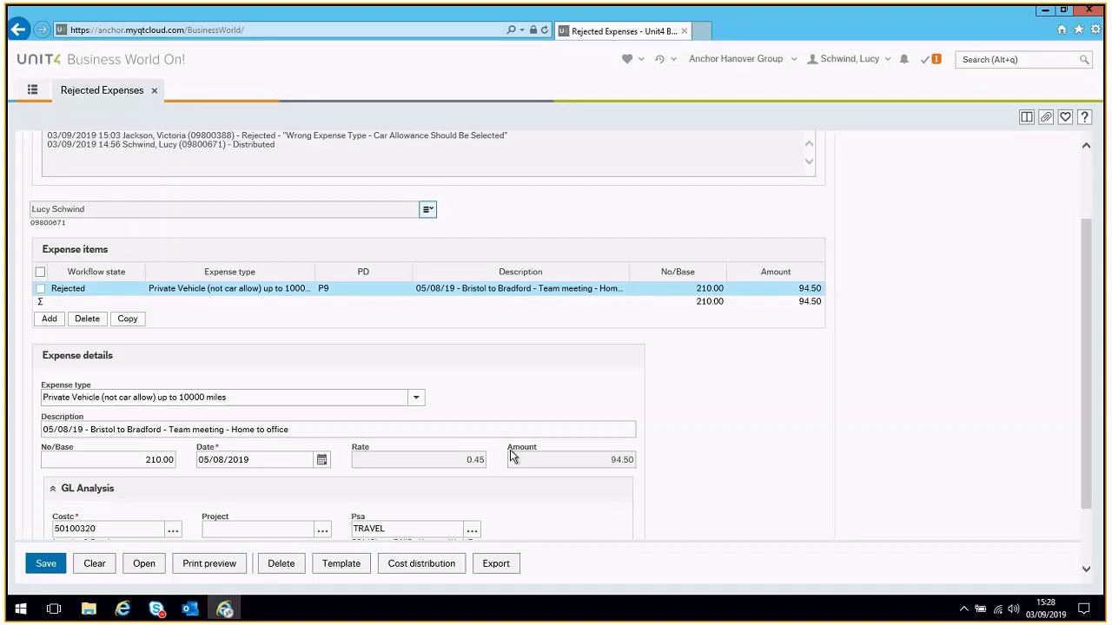
- Change the item to Private Mileage with Car Allowance and retype its description '05/08/19 - Bristol to Bradford - Team Meeting -'
left_click(417, 400)
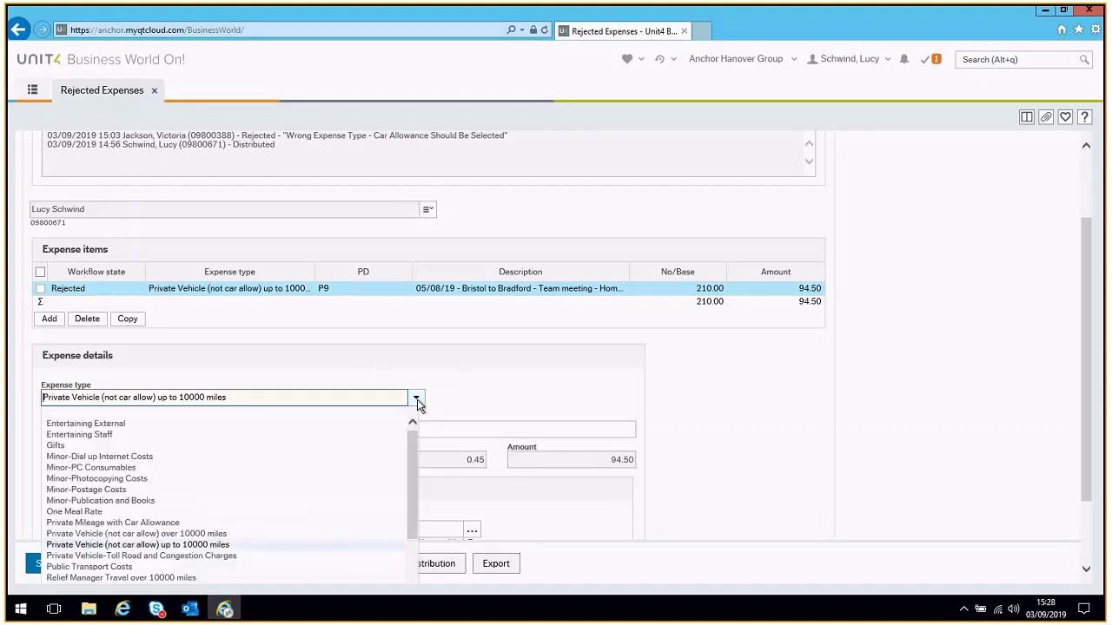
left_click(154, 524)
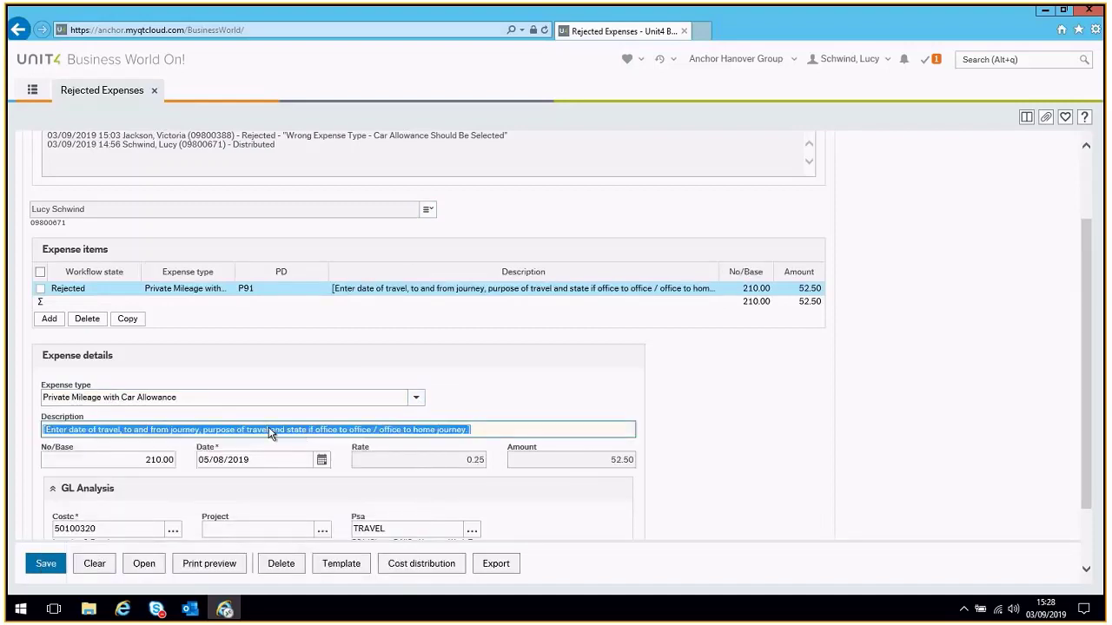
type("05/08")
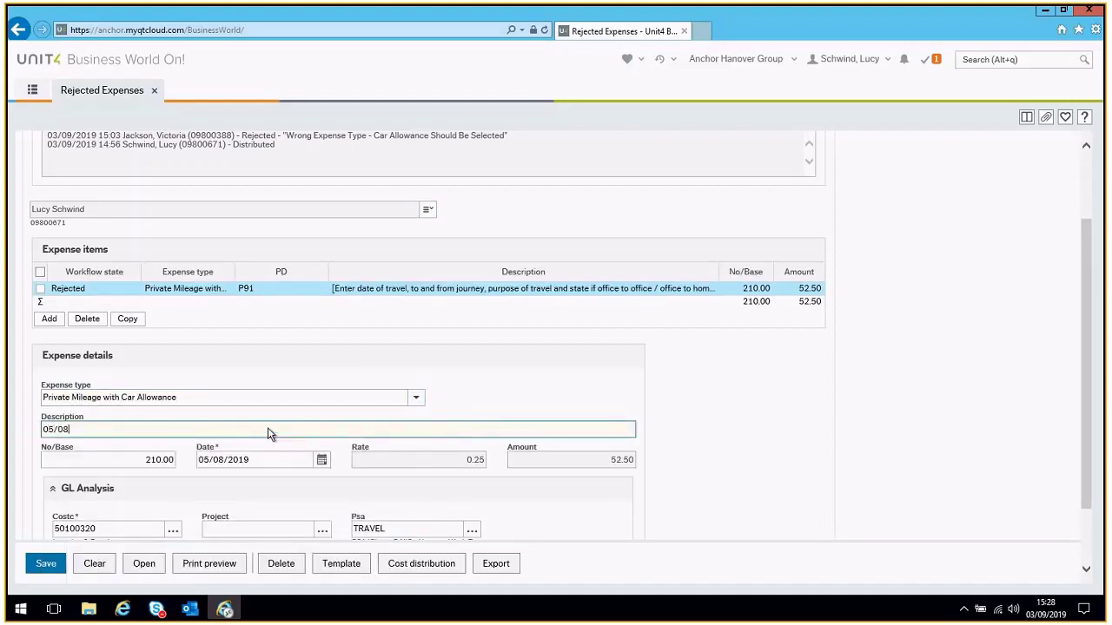
type("/19 - Bristol to Bradford - Team")
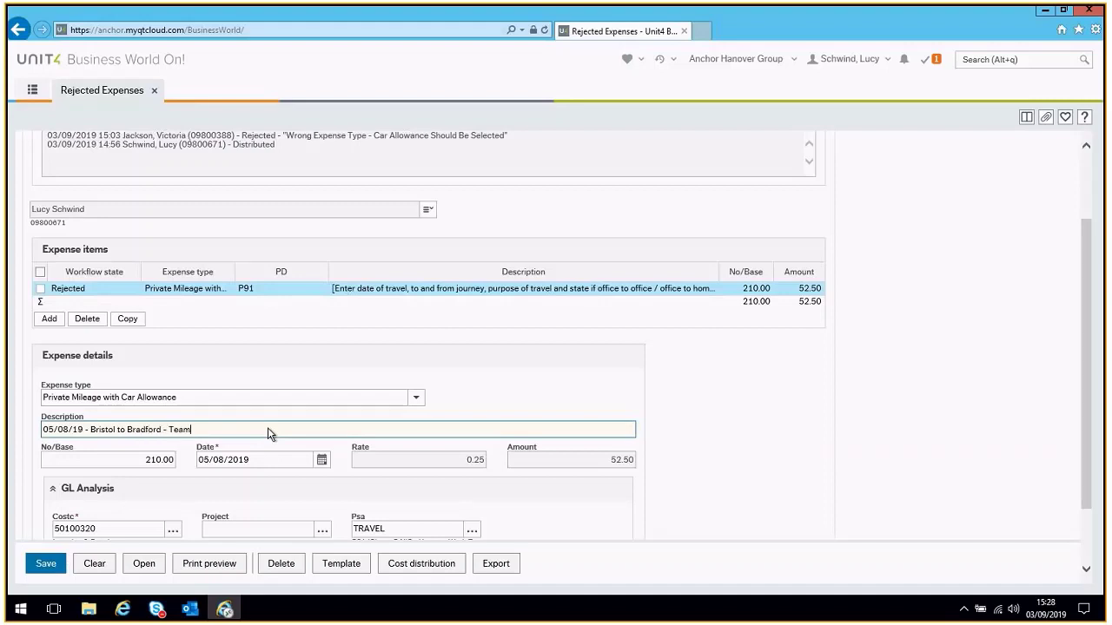
type(" Meeting - Home to Office")
scroll(234, 521, "down", 1)
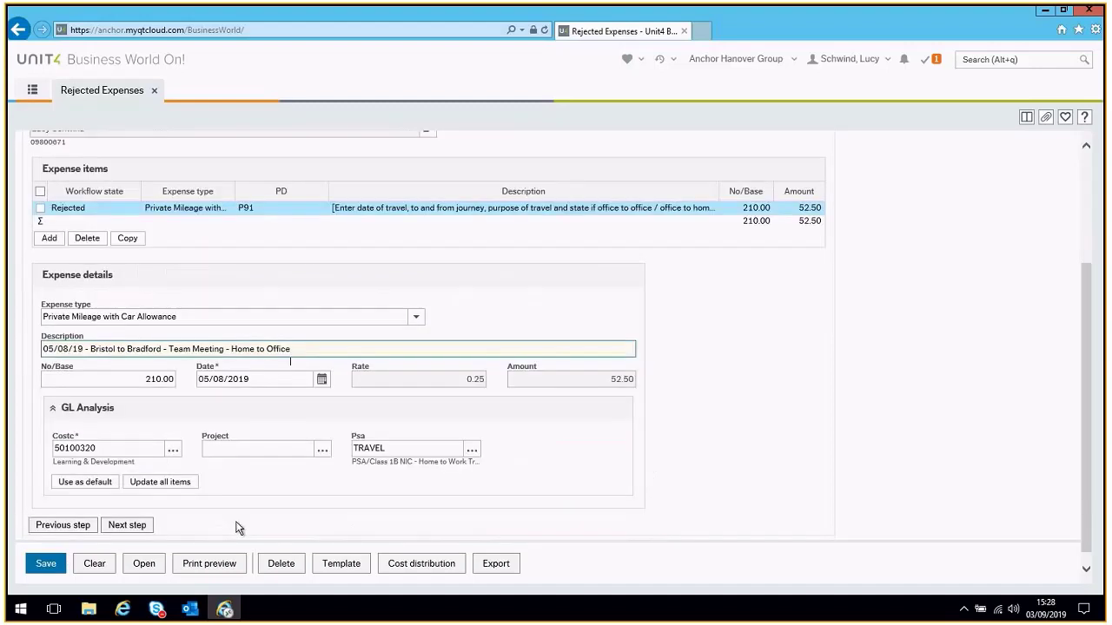
left_click(130, 532)
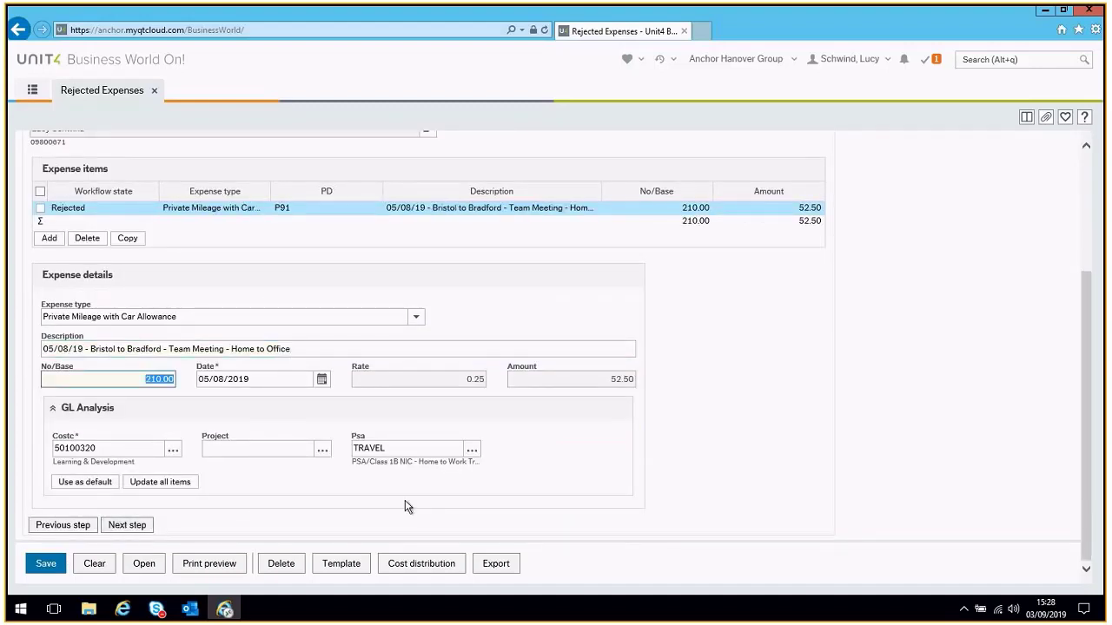